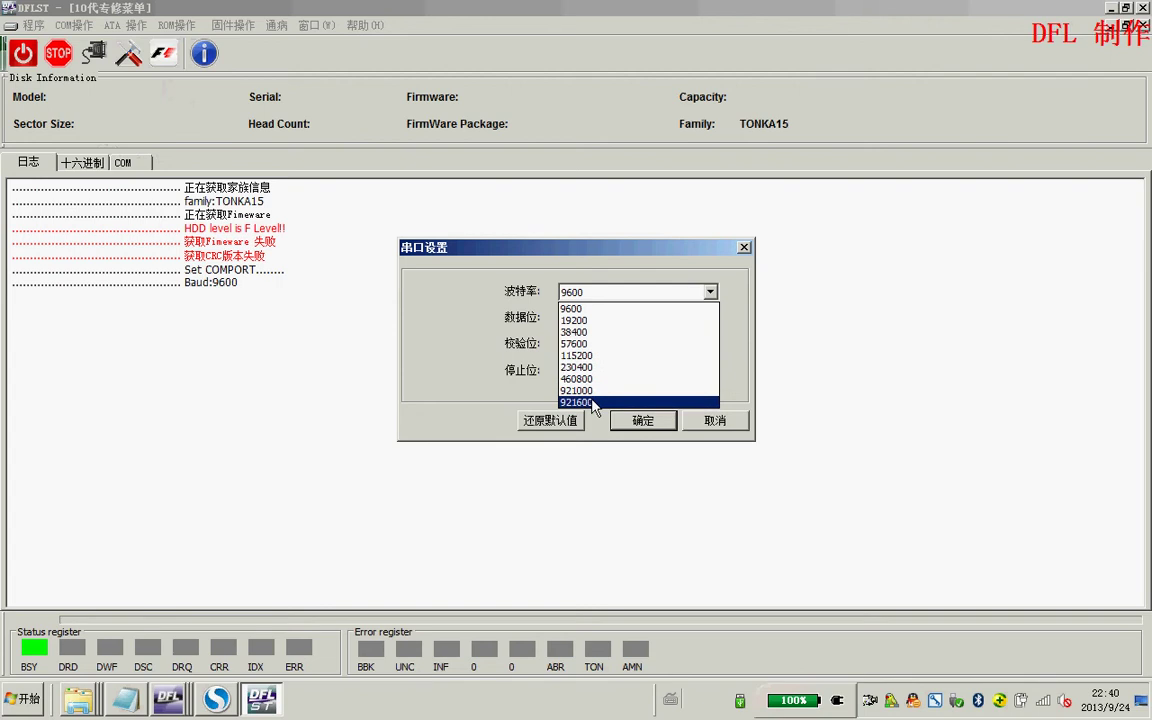
Set the serial port baud rate to 921600 and apply the port settings
click(588, 401)
click(650, 424)
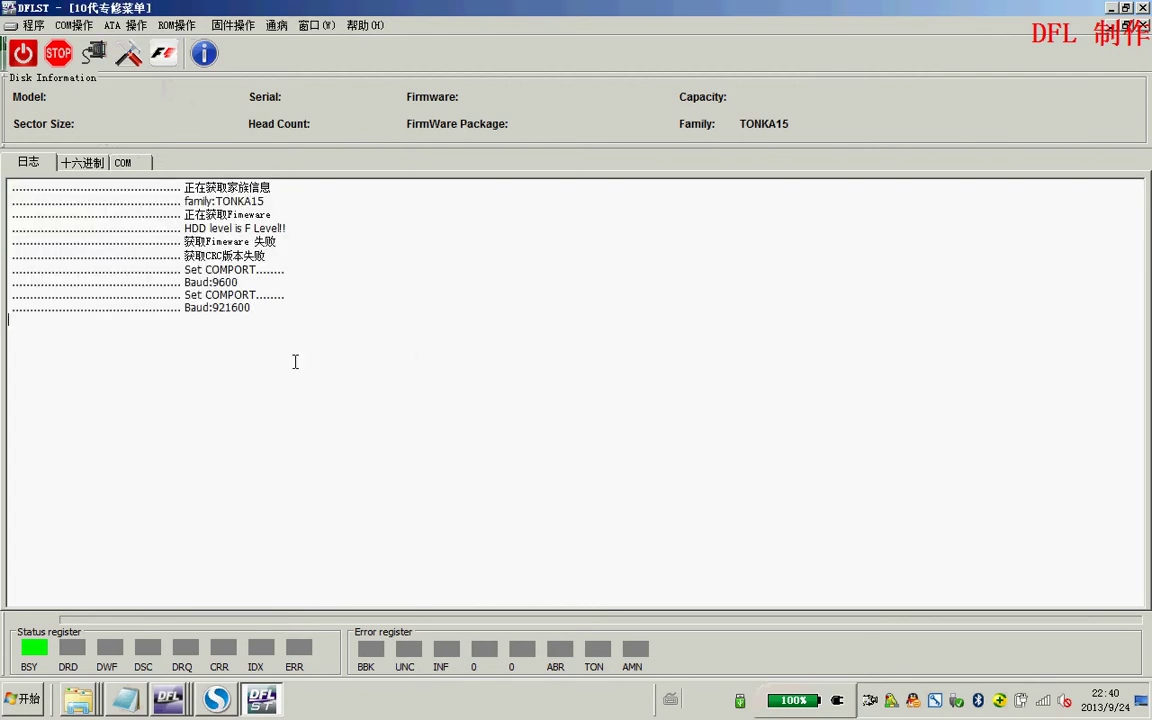
Set up a firmware module load with the APP module enabled and G:\TONKA15-S68\APP.bin as its file
click(231, 26)
click(246, 66)
click(326, 191)
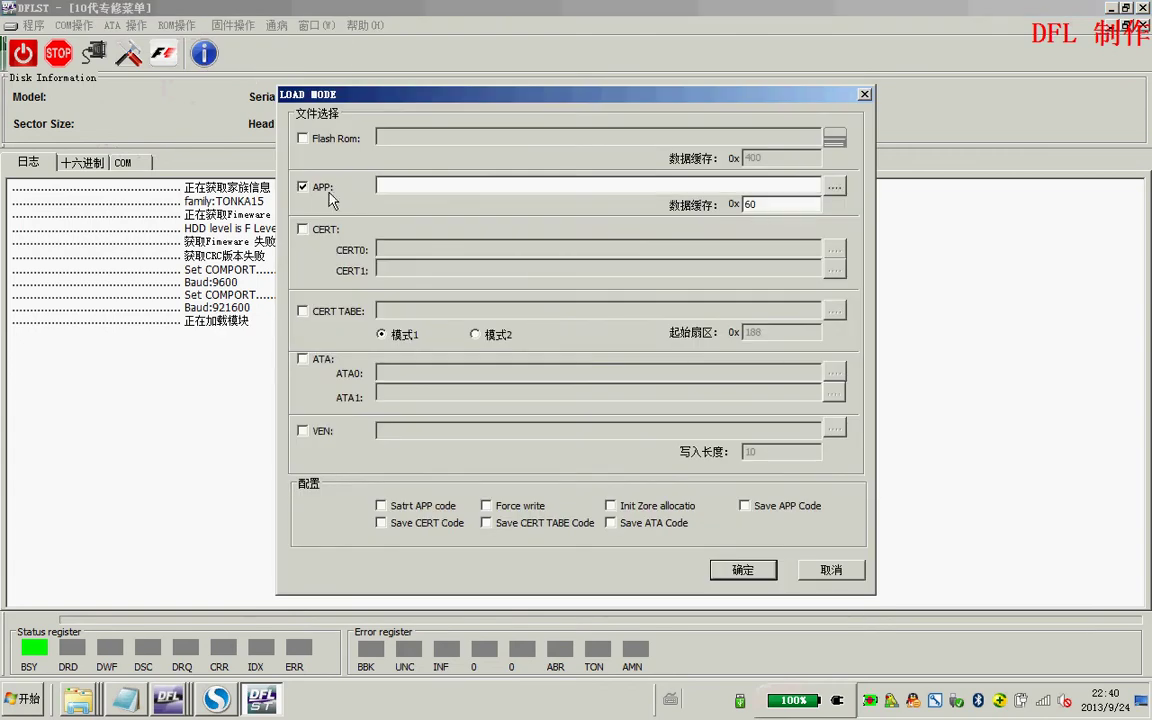
click(834, 186)
double_click(514, 218)
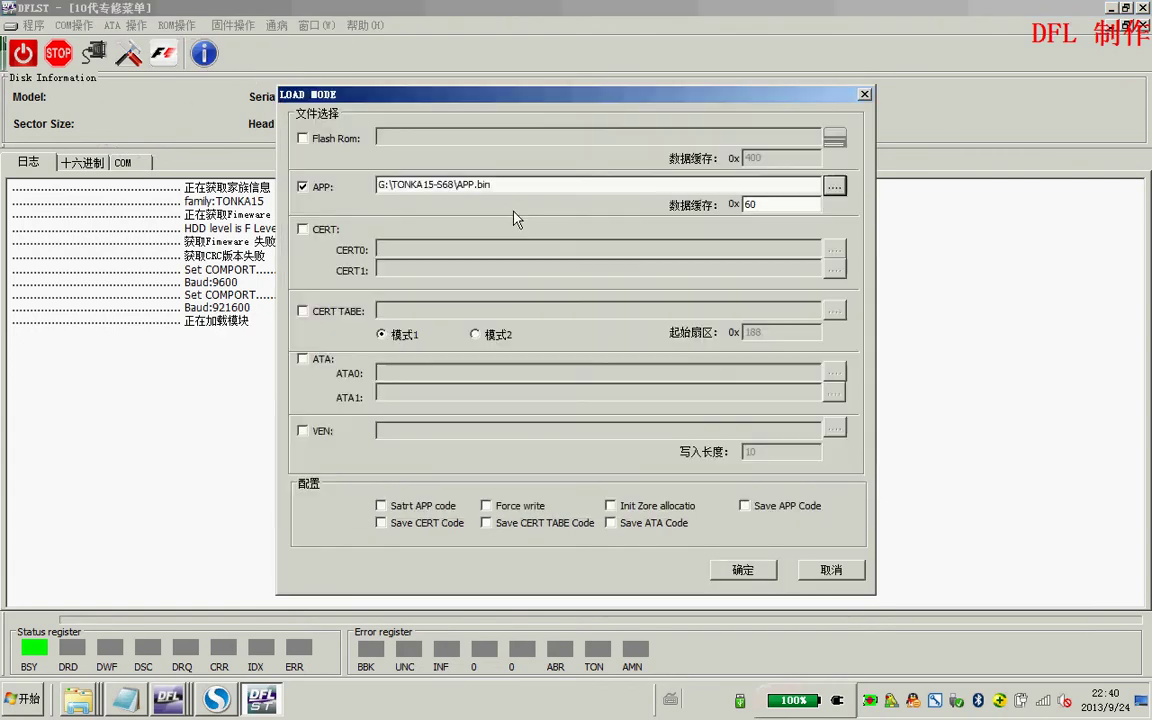
Enable the CERT module and assign CETO.bin from the TONKA15-S68 folder as CERT0
click(300, 228)
click(834, 248)
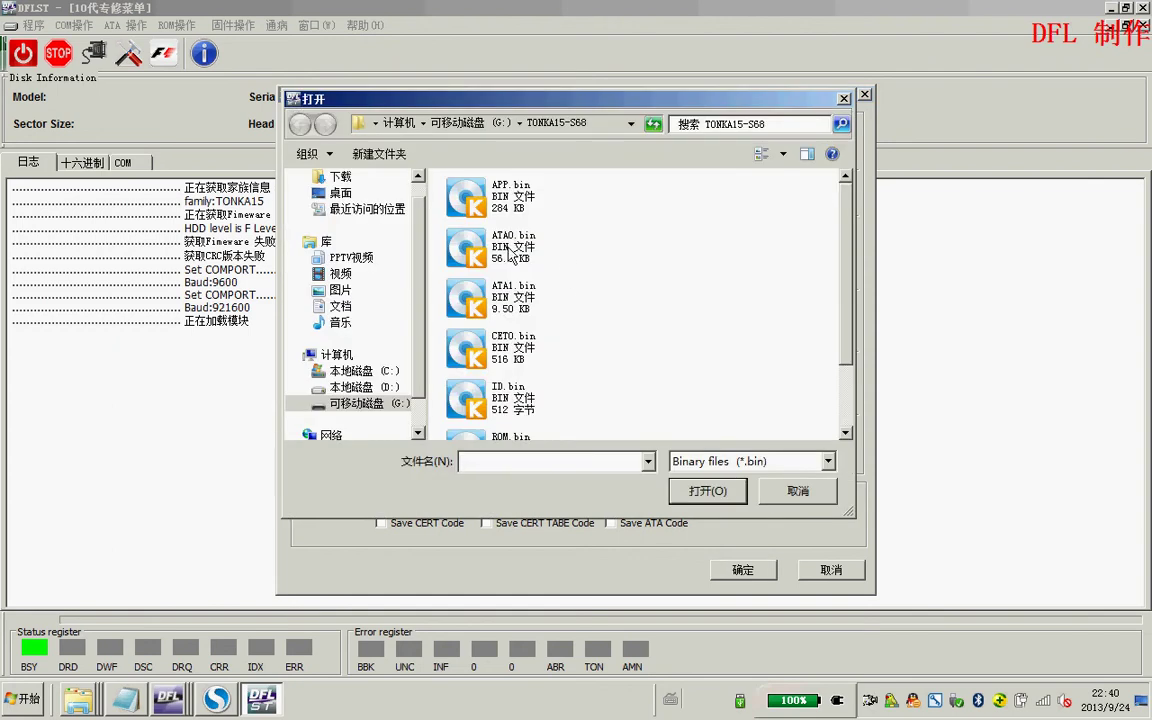
click(517, 357)
double_click(517, 357)
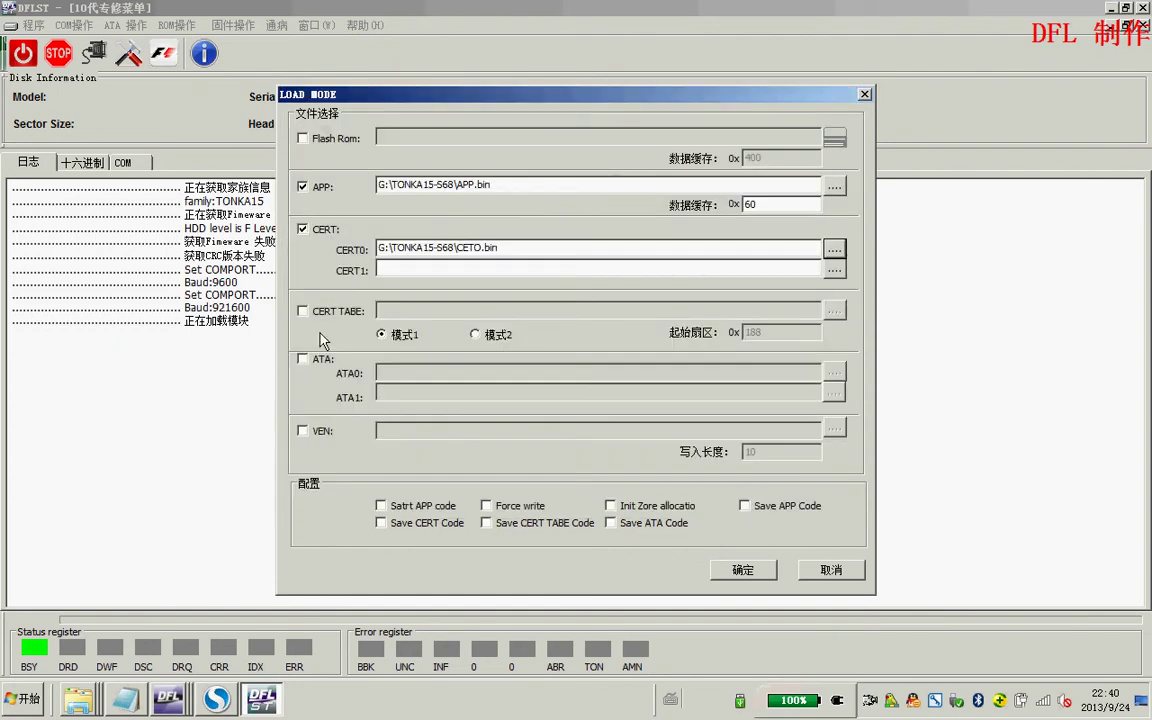
Enable CERT TABE with TAB.bin in mode 1 (模式1), enable Satrt APP code, and run the module load
click(320, 310)
click(834, 310)
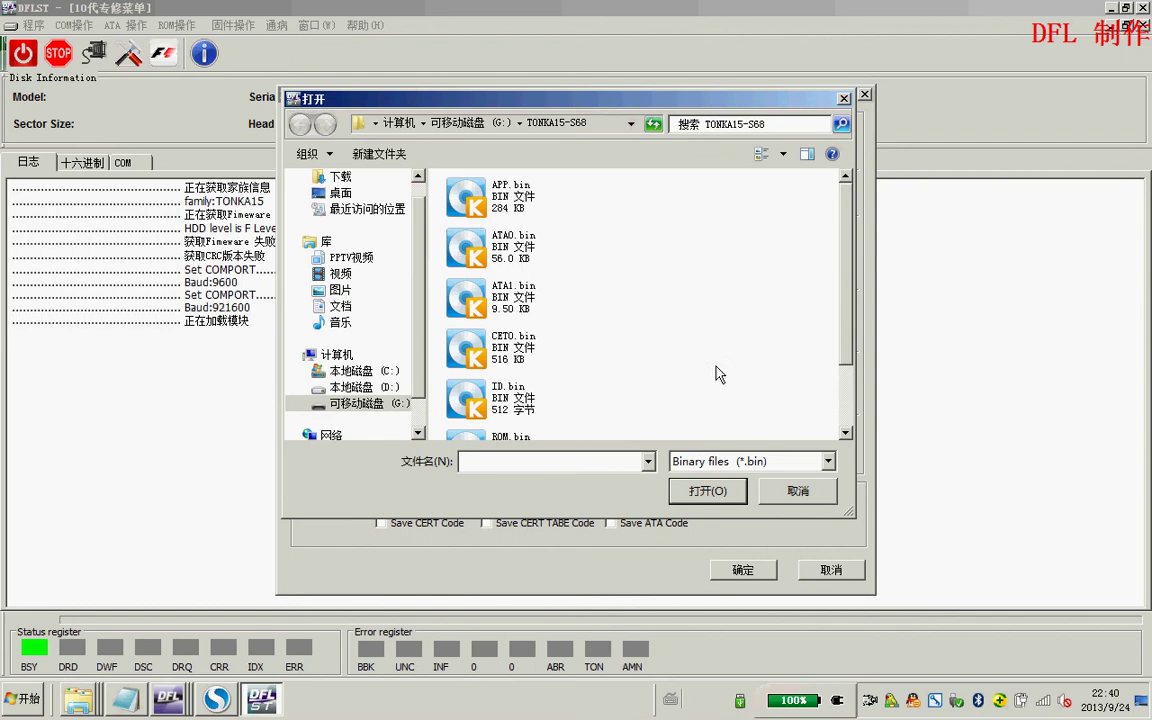
scroll(771, 312, down, 2)
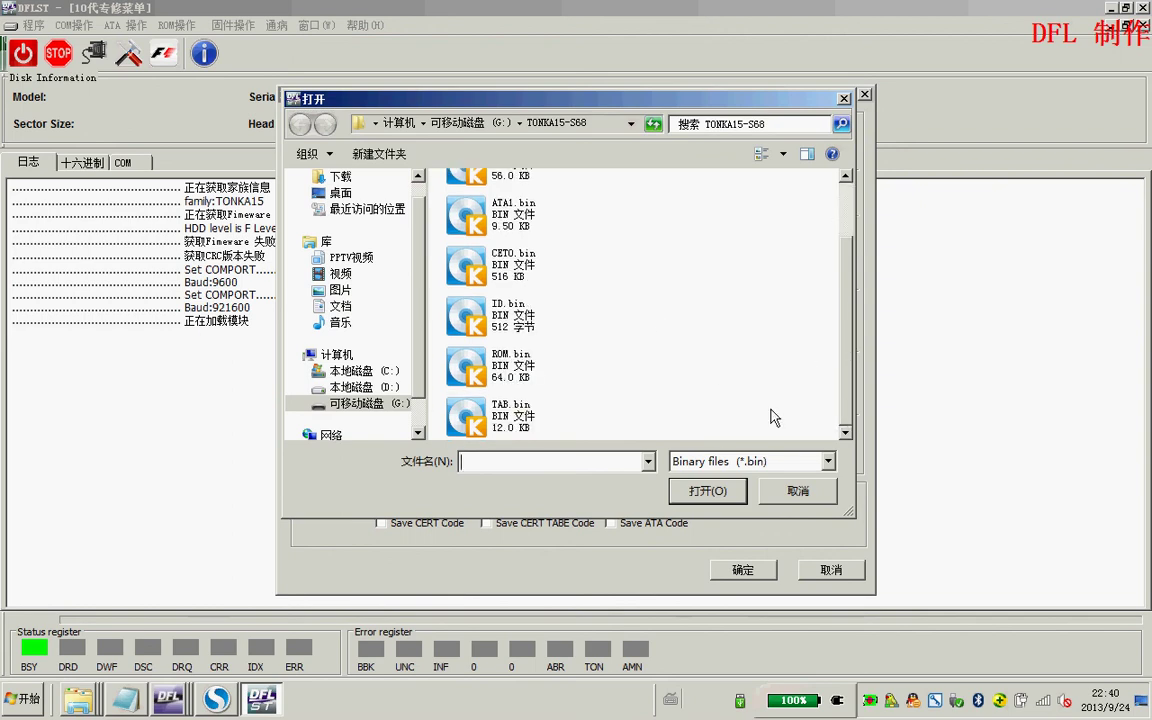
double_click(511, 408)
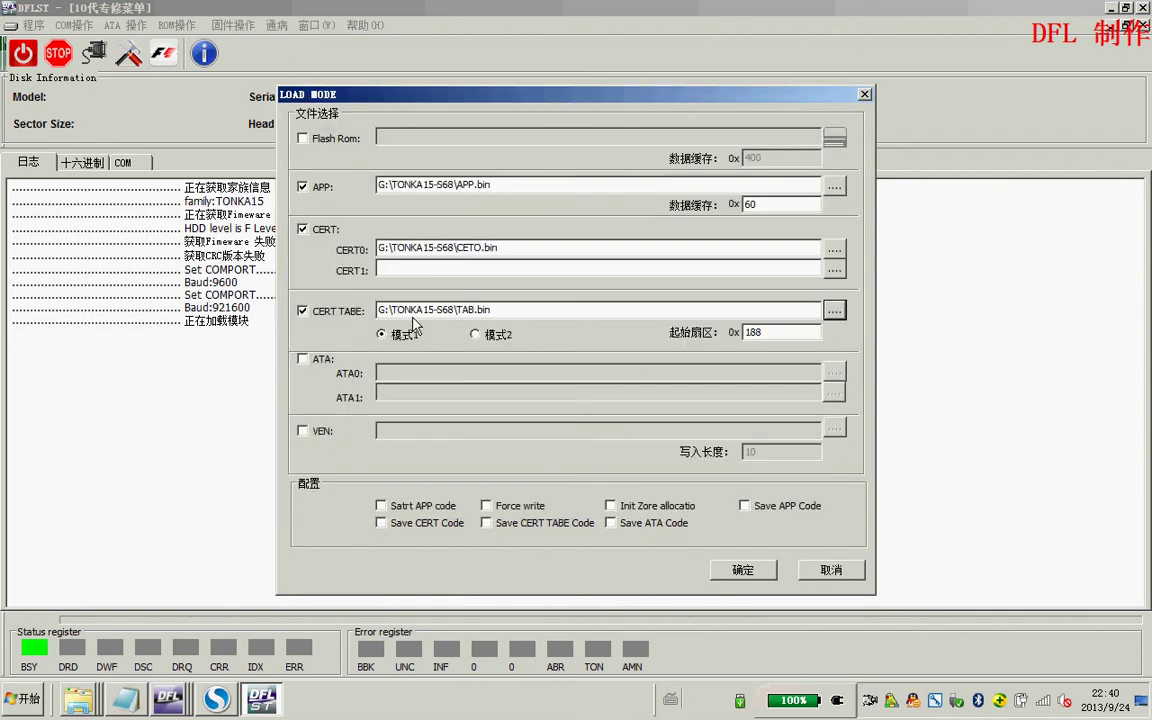
click(380, 505)
click(742, 570)
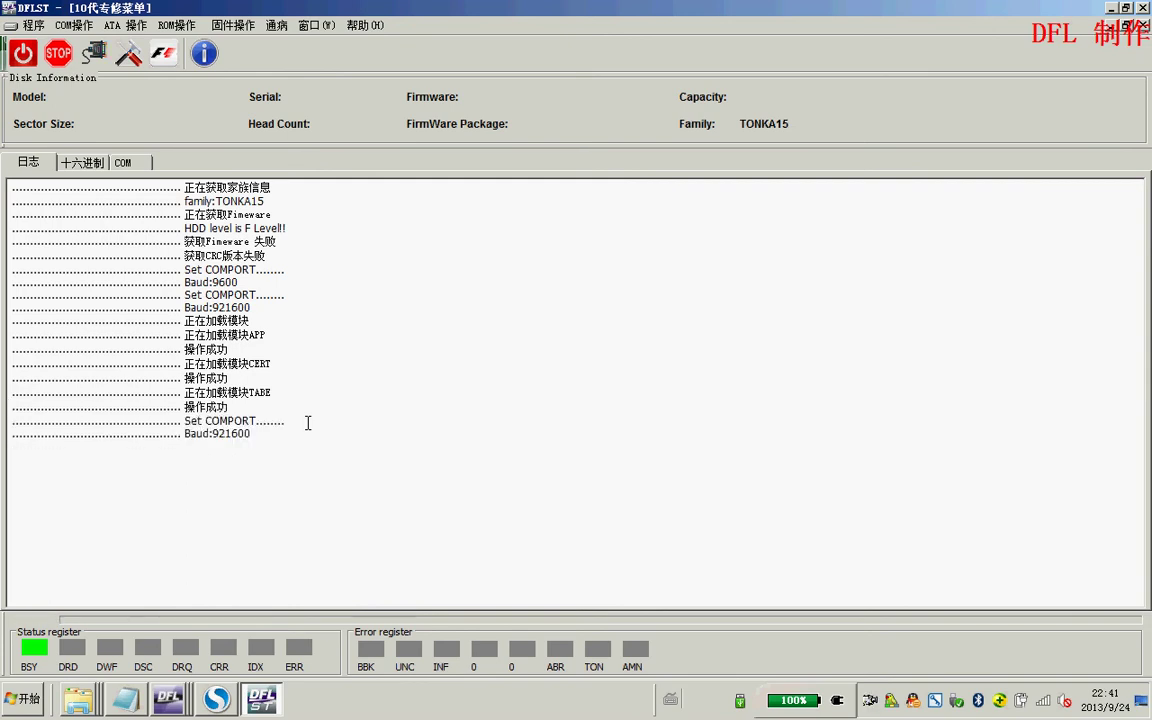
Run the SF command in the COM terminal and examine the response about the cert table
click(128, 164)
click(147, 315)
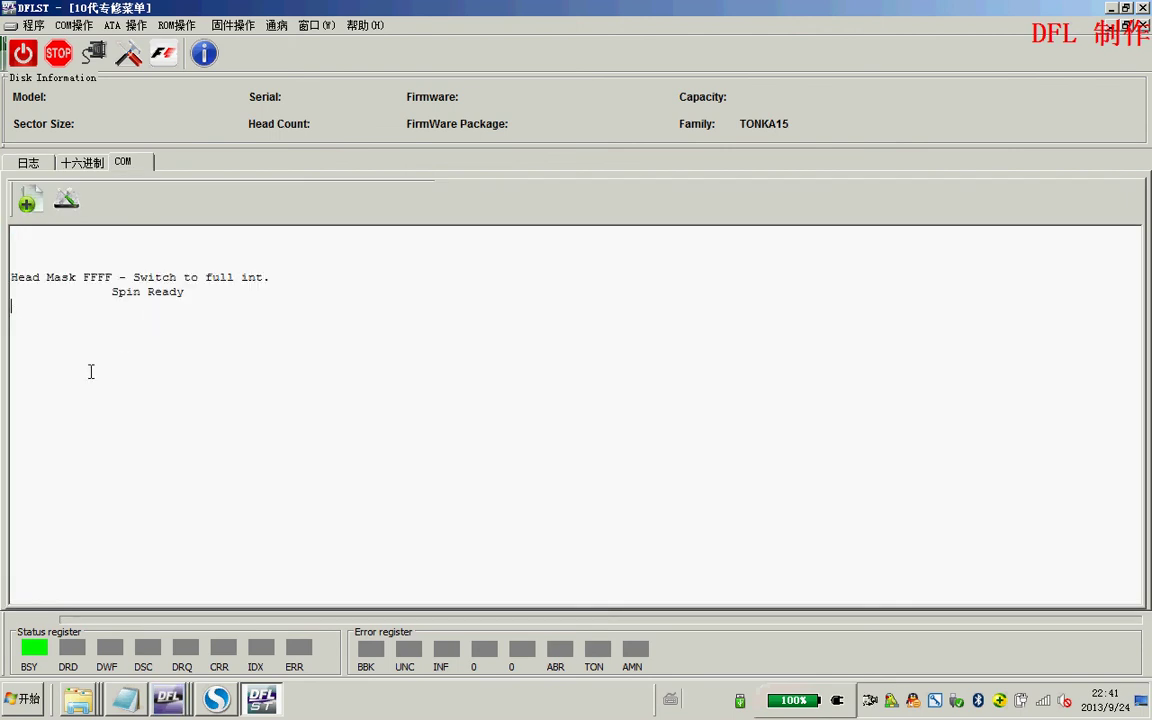
click(70, 200)
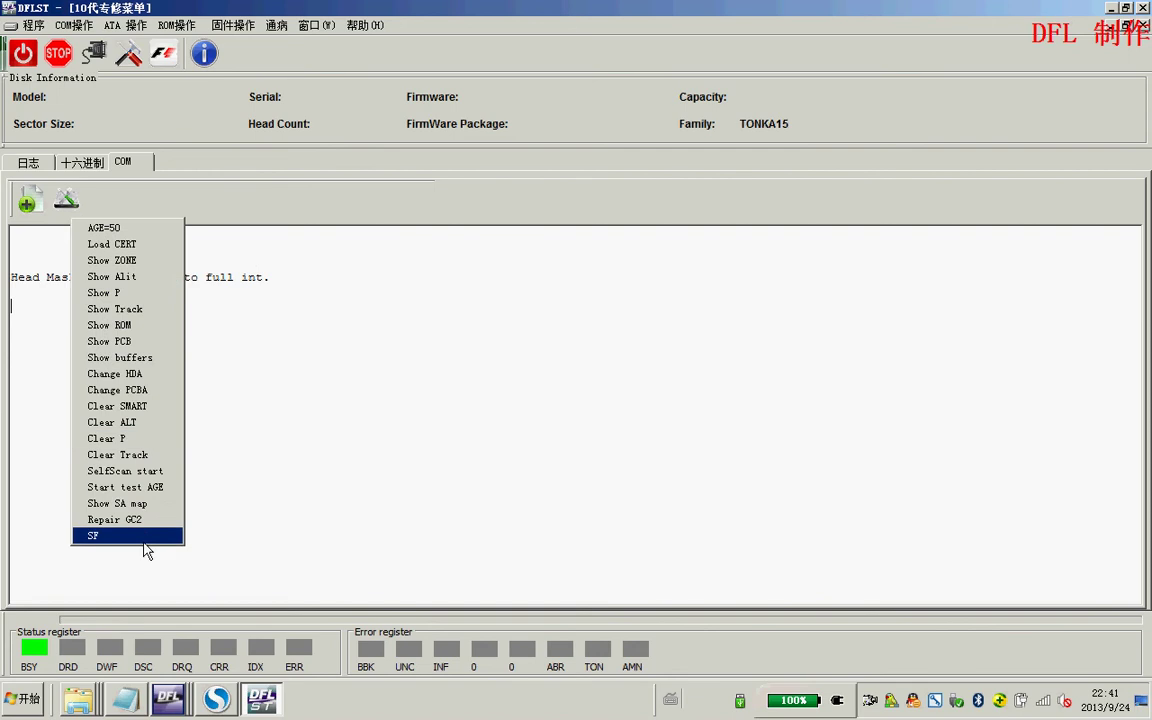
click(140, 536)
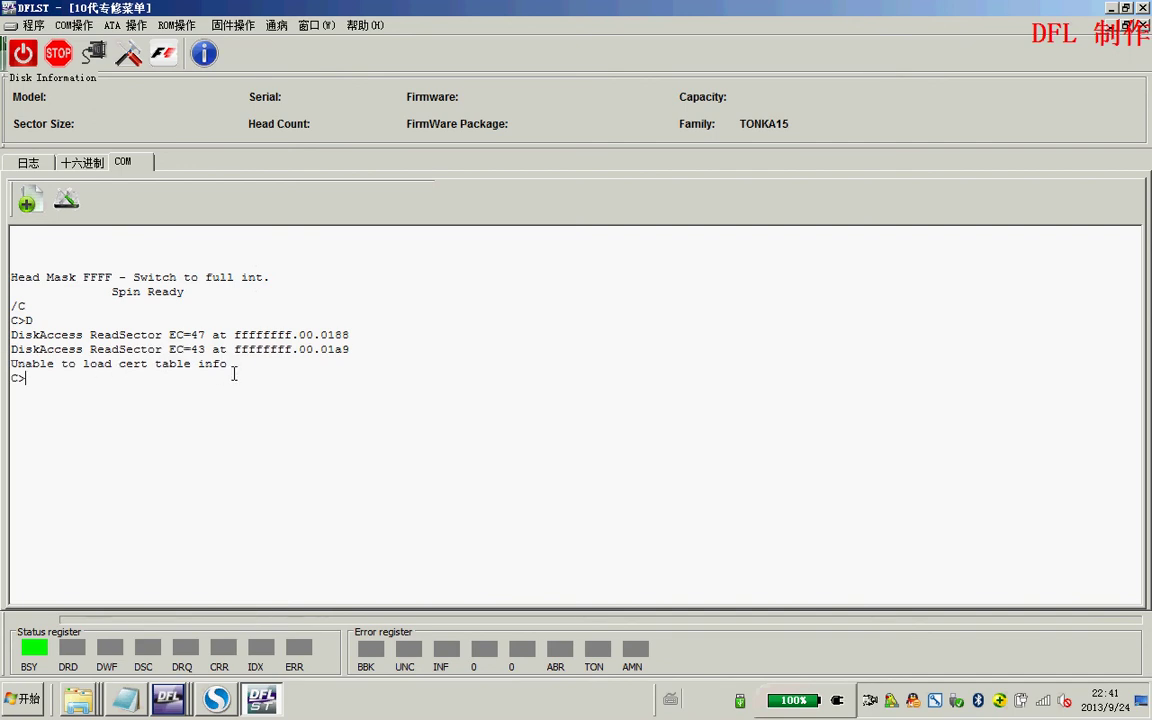
drag(11, 364, 280, 381)
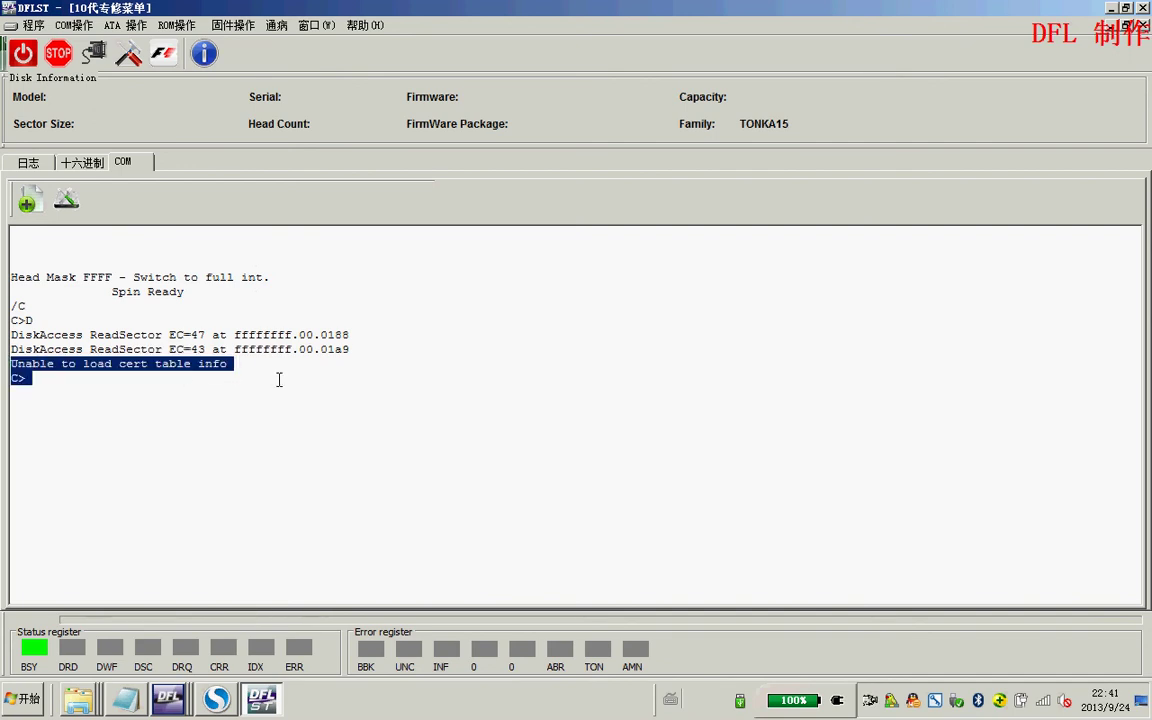
click(183, 386)
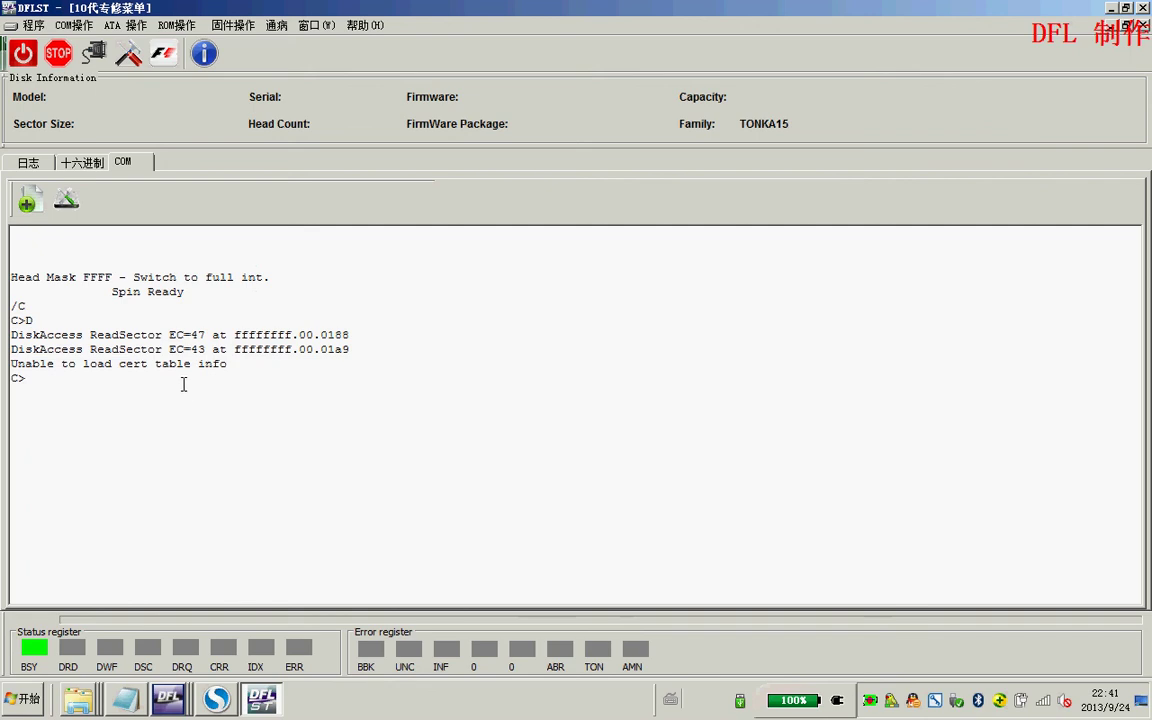
Set up another module load with APP, CERT and CERT TABE enabled, assigning G:\TONKA15-S68\APP.bin to APP
click(233, 25)
click(240, 54)
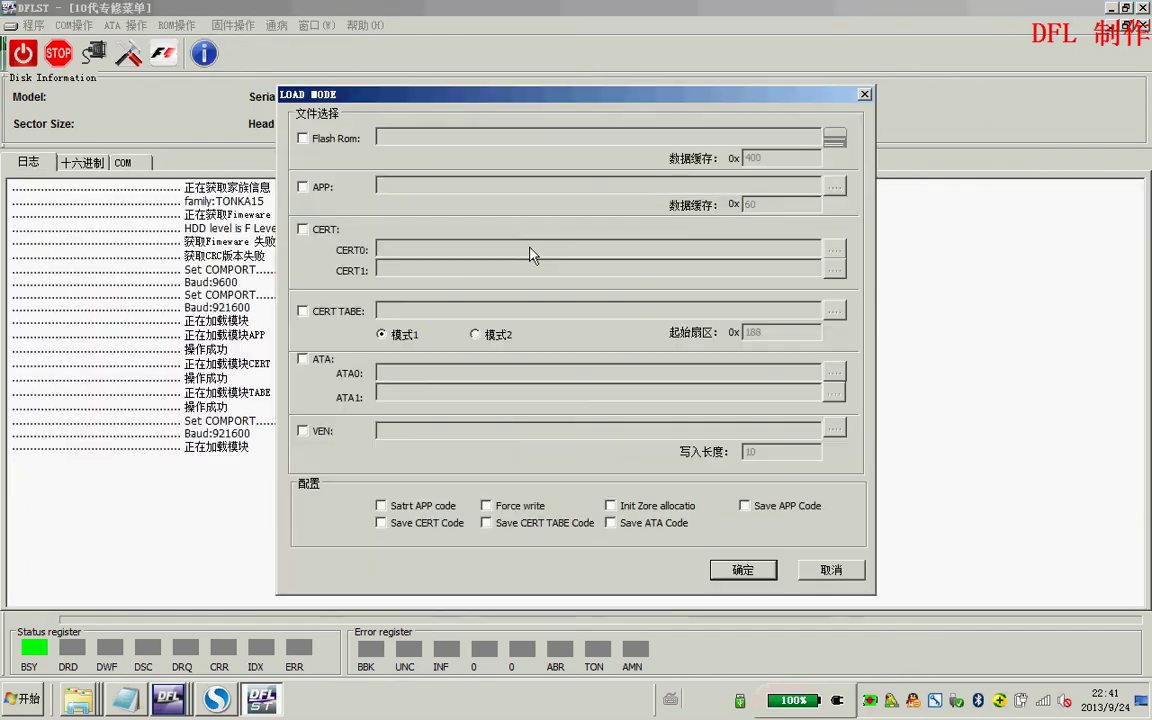
click(302, 186)
click(302, 229)
click(302, 311)
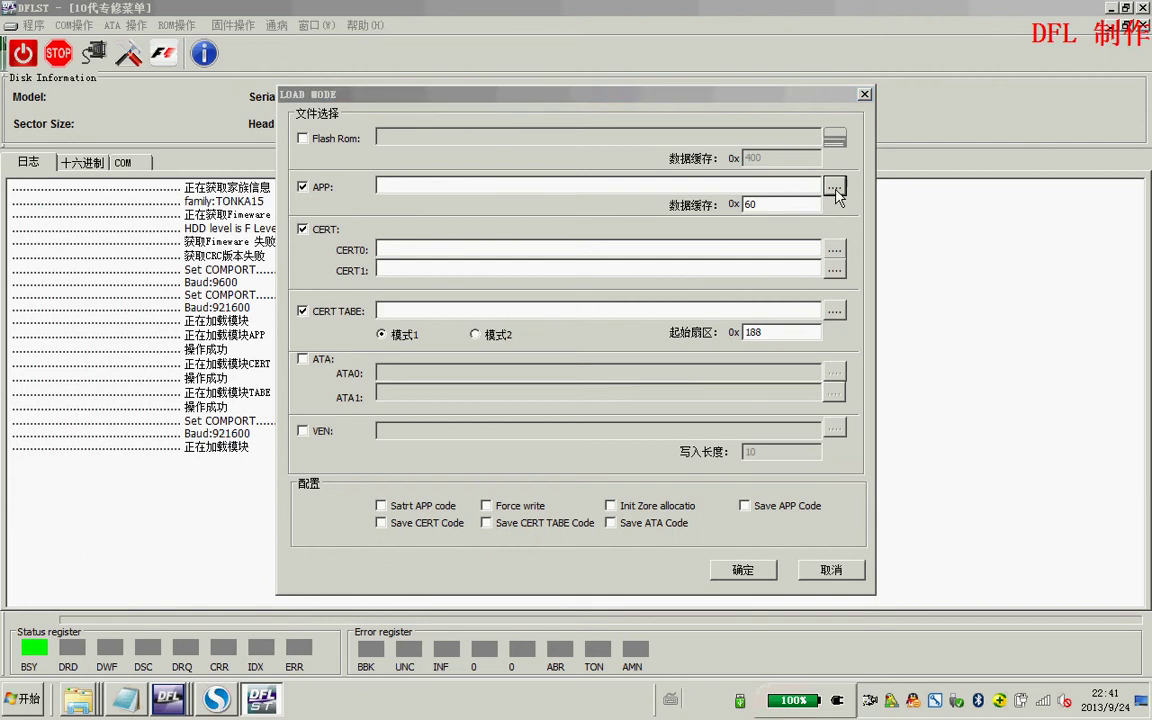
click(834, 186)
double_click(463, 172)
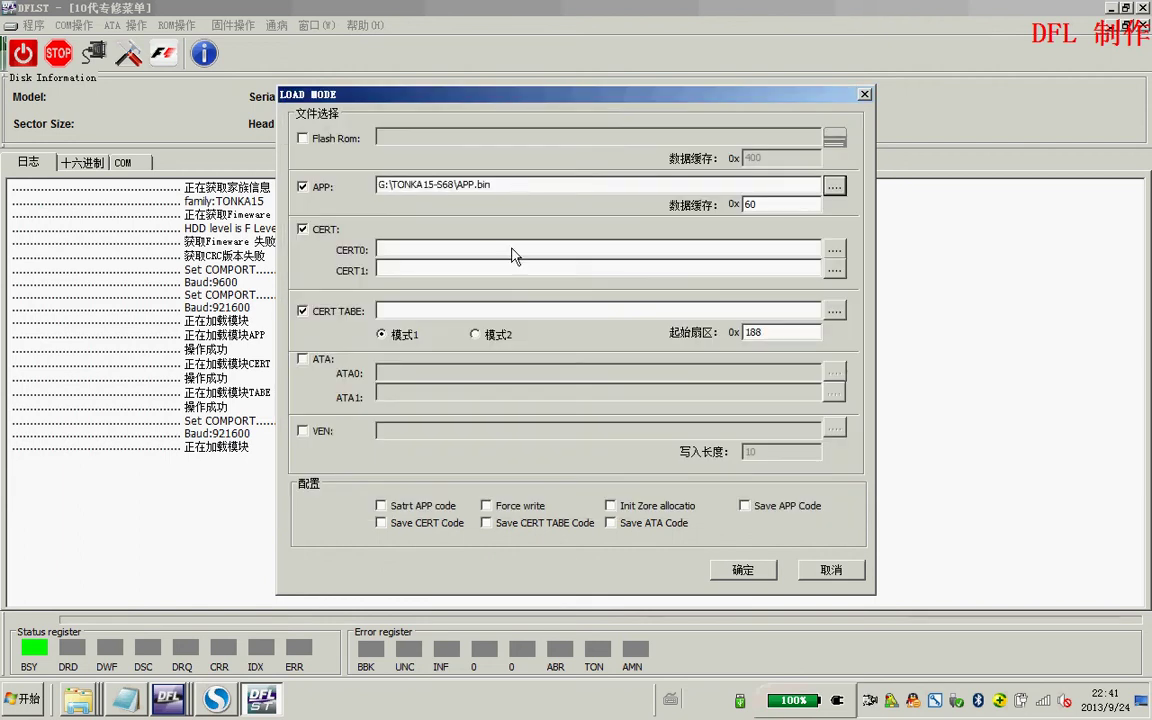
Assign CETO.bin to CERT0 and TAB.bin to CERT TABE from the TONKA15-S68 folder
click(834, 249)
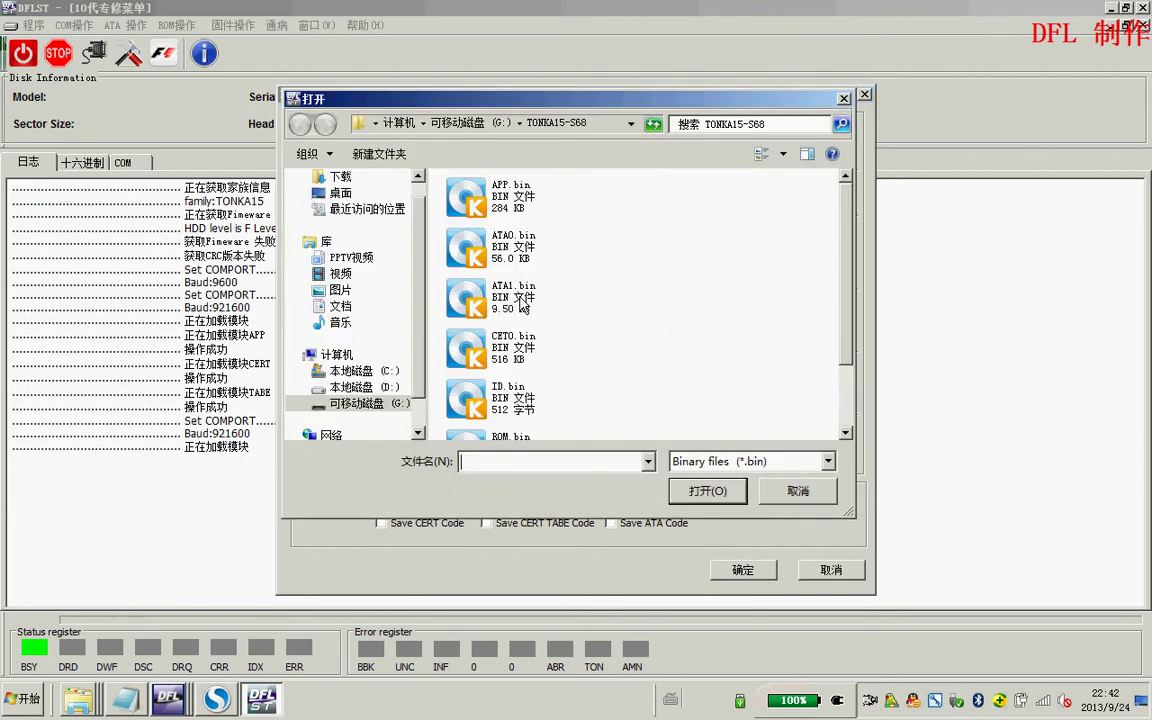
double_click(468, 345)
click(834, 310)
scroll(657, 418, down, 2)
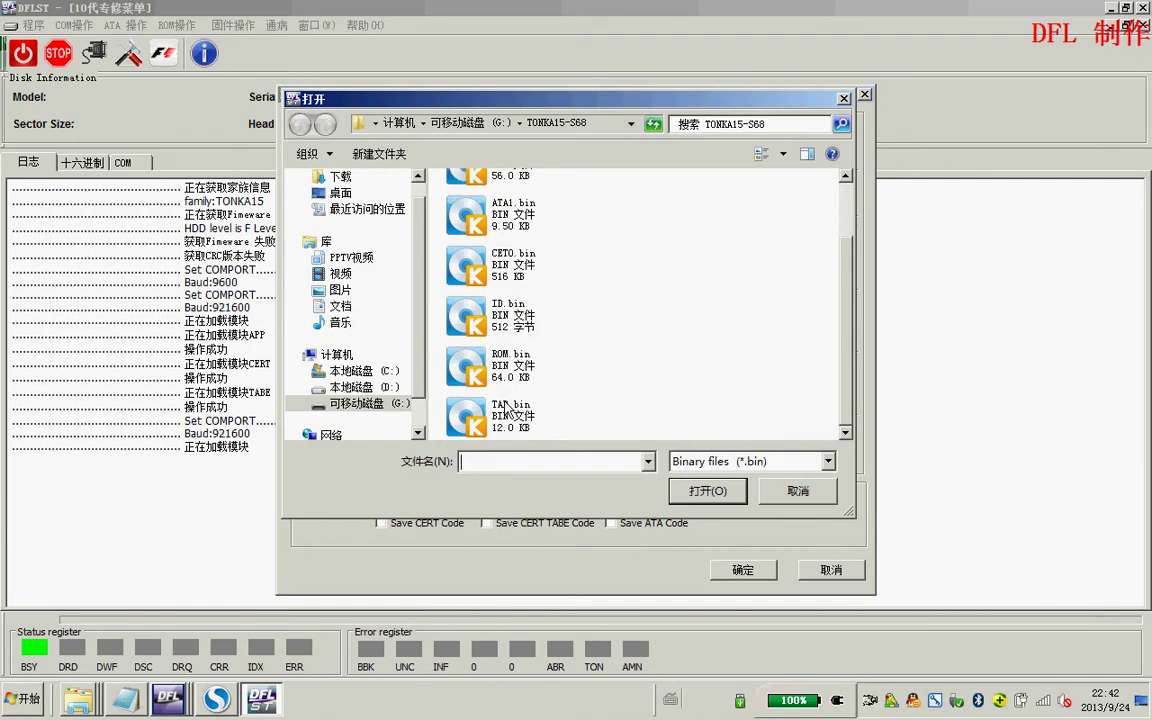
double_click(463, 372)
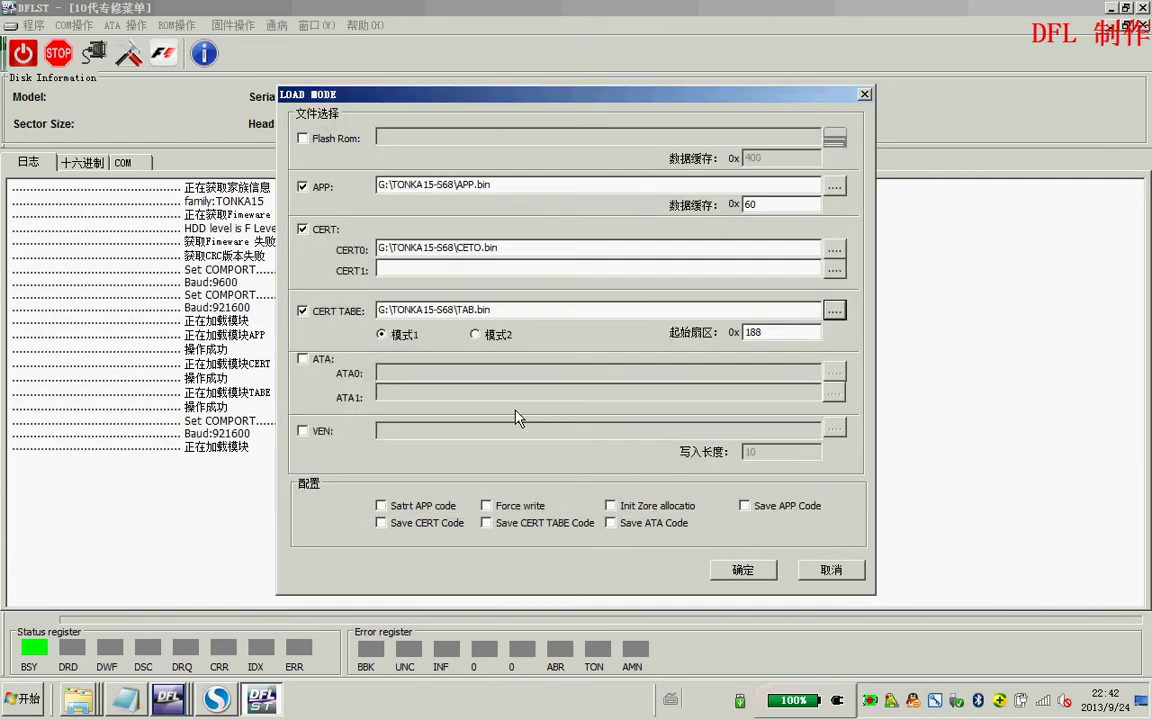
Switch CERT TABE to mode 2 (模式2), enable Satrt APP code, and run the module load
click(476, 334)
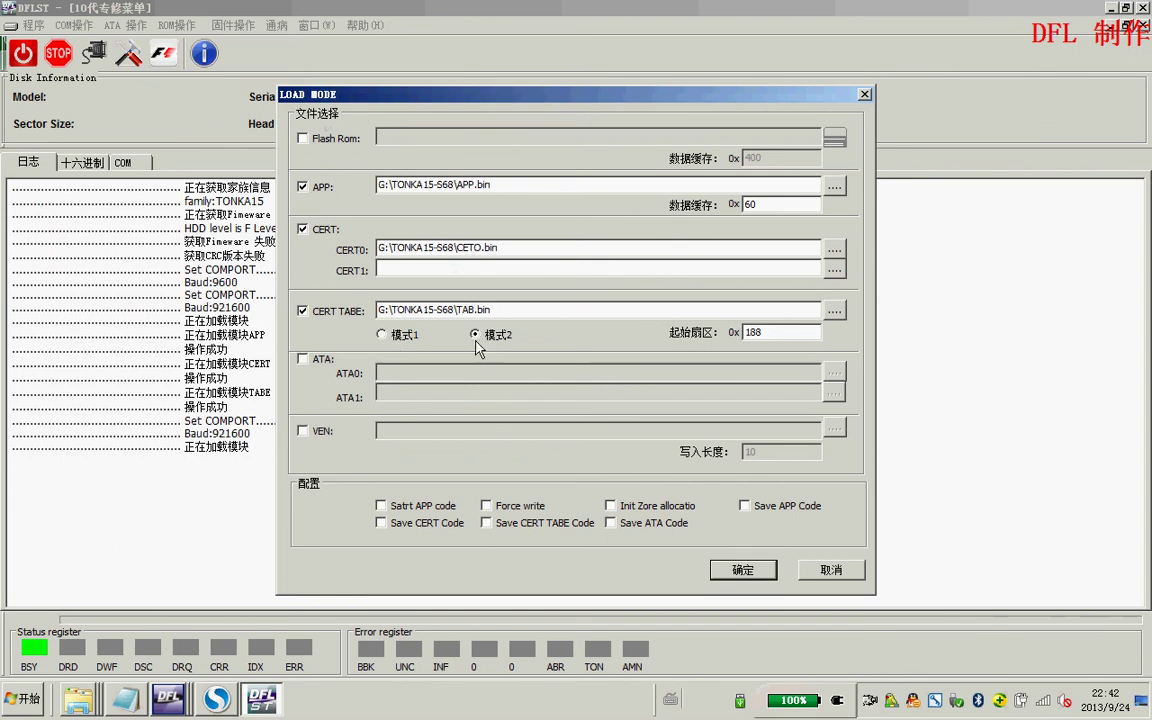
click(380, 505)
click(724, 570)
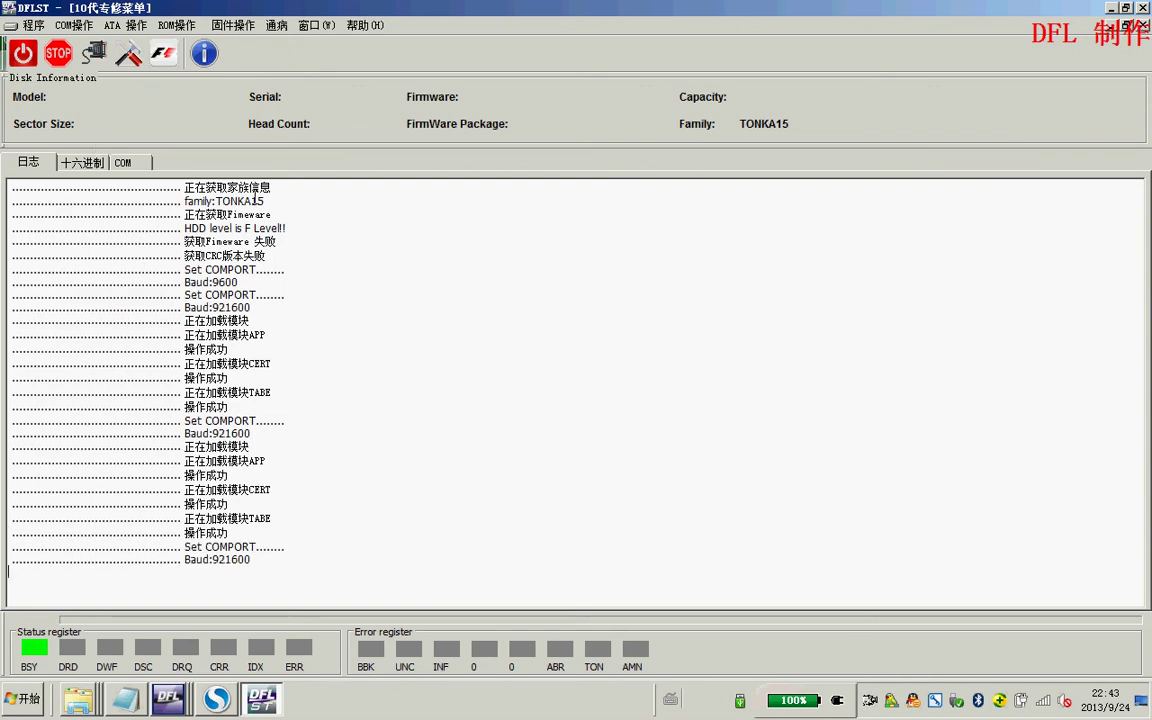
Return to the COM terminal and list the cert table again with the C-level D command
click(124, 162)
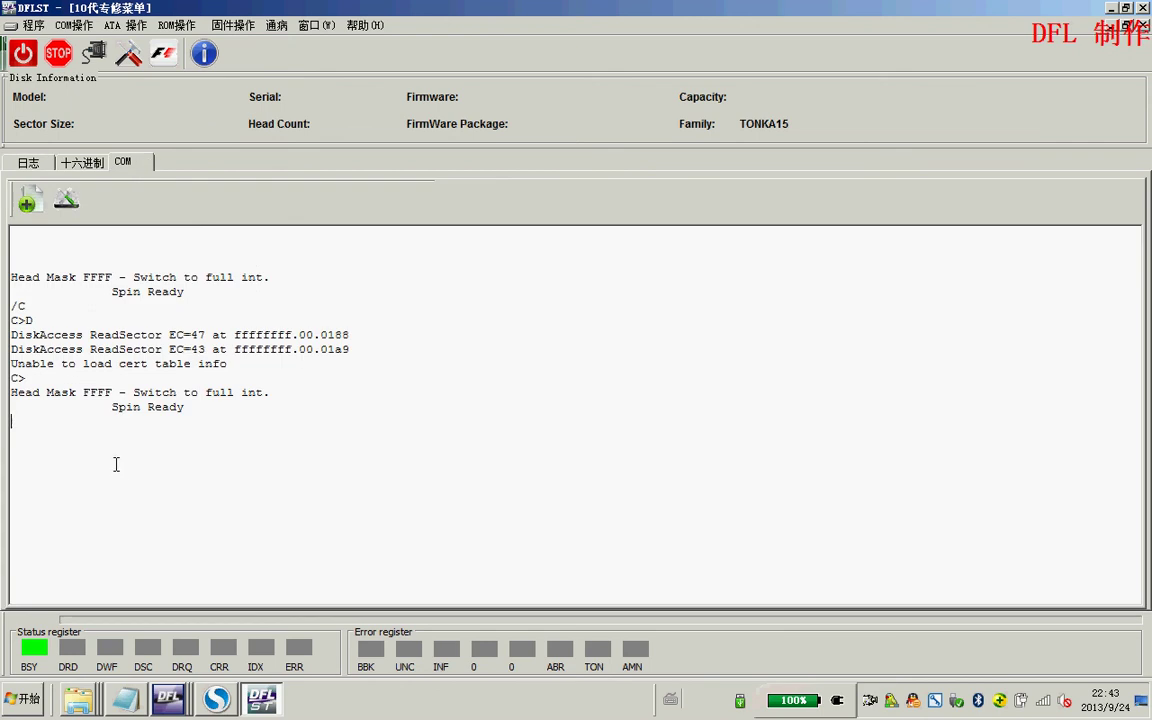
click(66, 200)
click(132, 506)
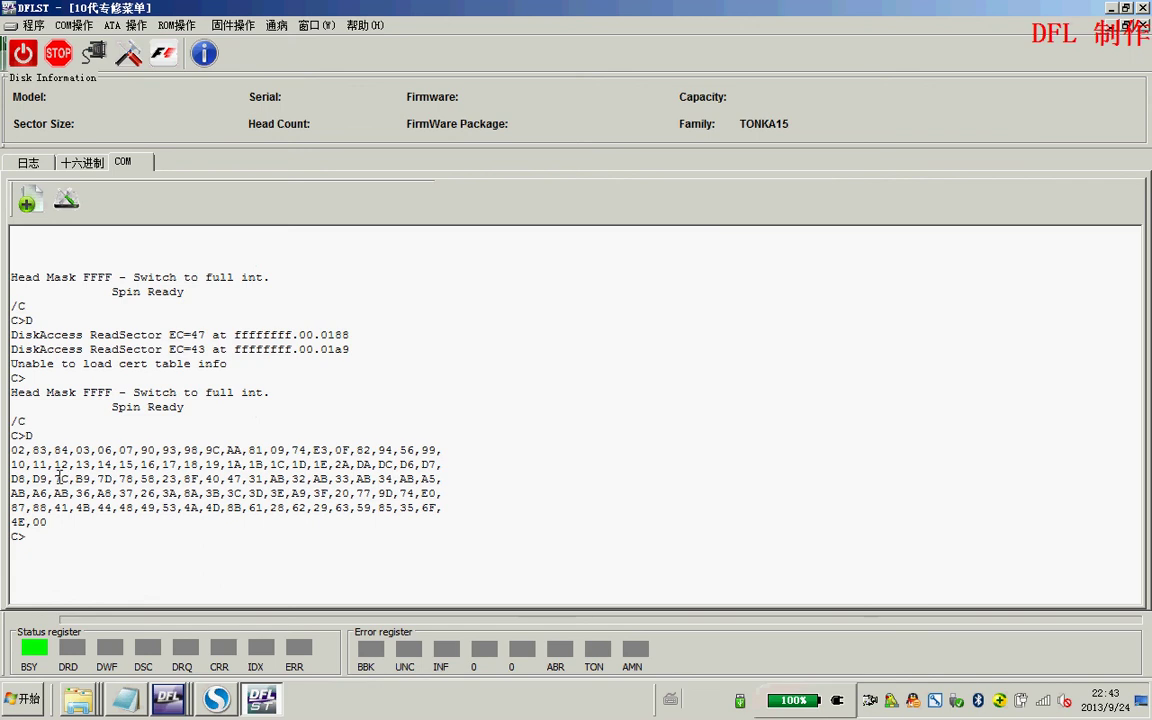
Run #,,22 at the T level, entering 5ND12345 as the drive S/N and 12345 as the packwriter S/N
text(/T#,,22)
key(Return)
text(5)
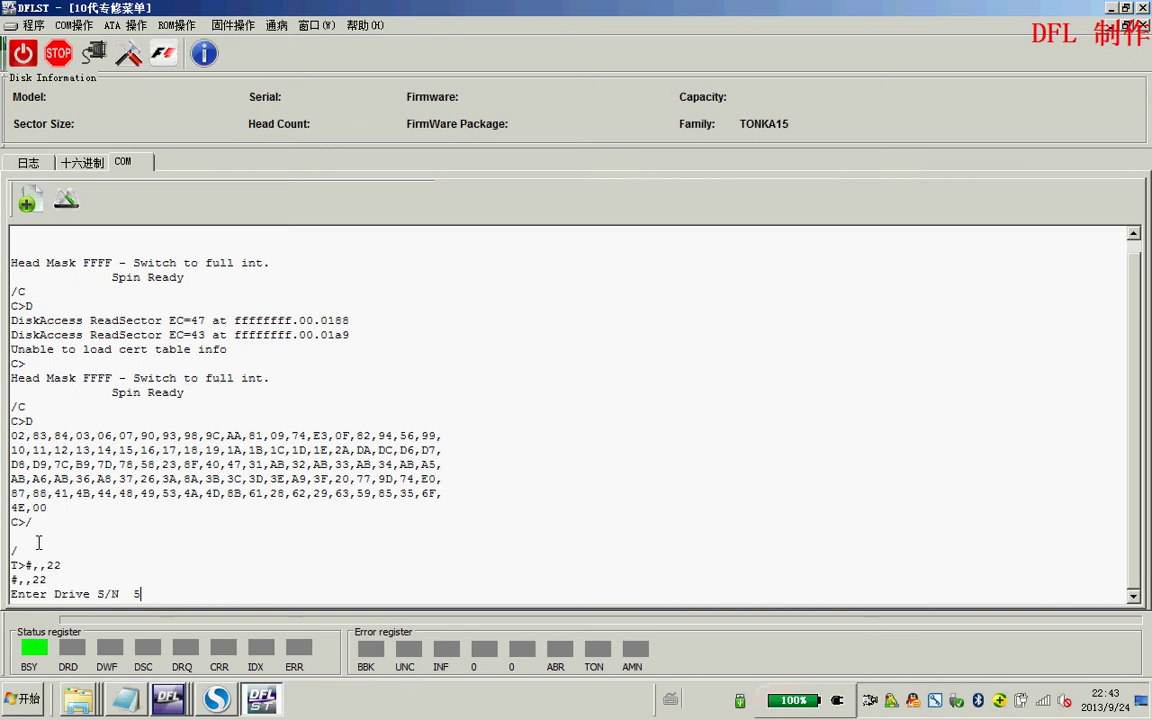
text(ND12345)
key(Return)
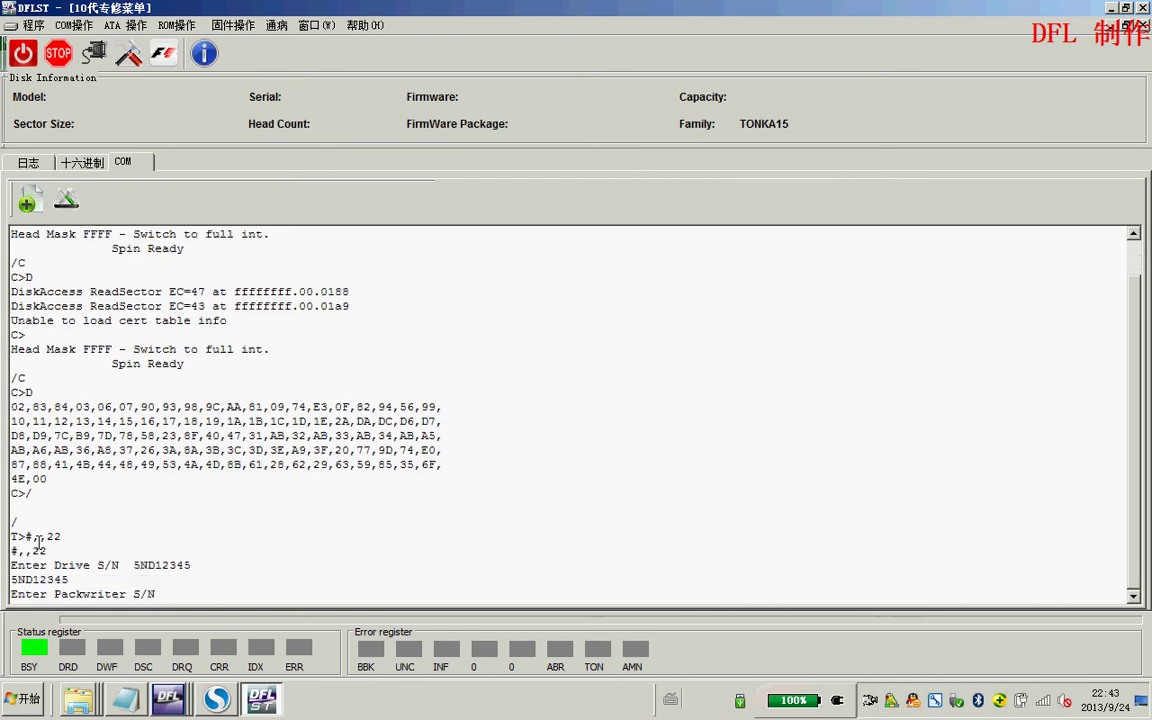
text(12345)
key(Return)
Start the drive's self-scan at test 02 with N2,,22 at the T level
text(N)
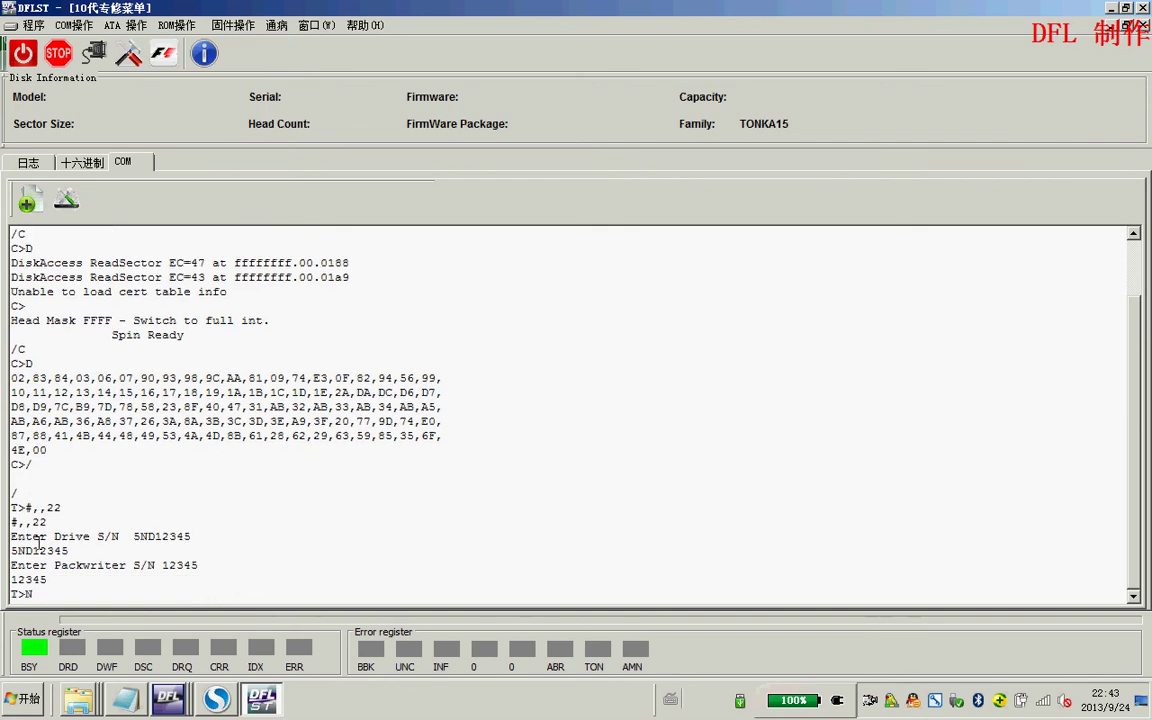
key(BackSpace)
click(27, 200)
click(180, 471)
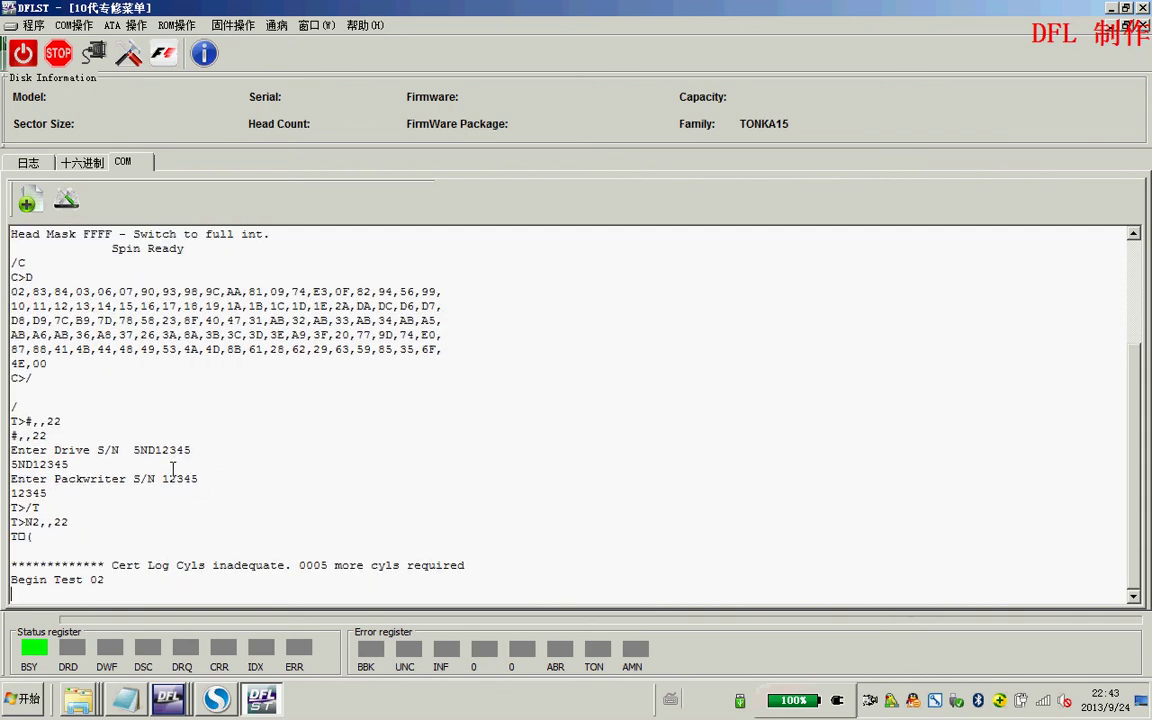